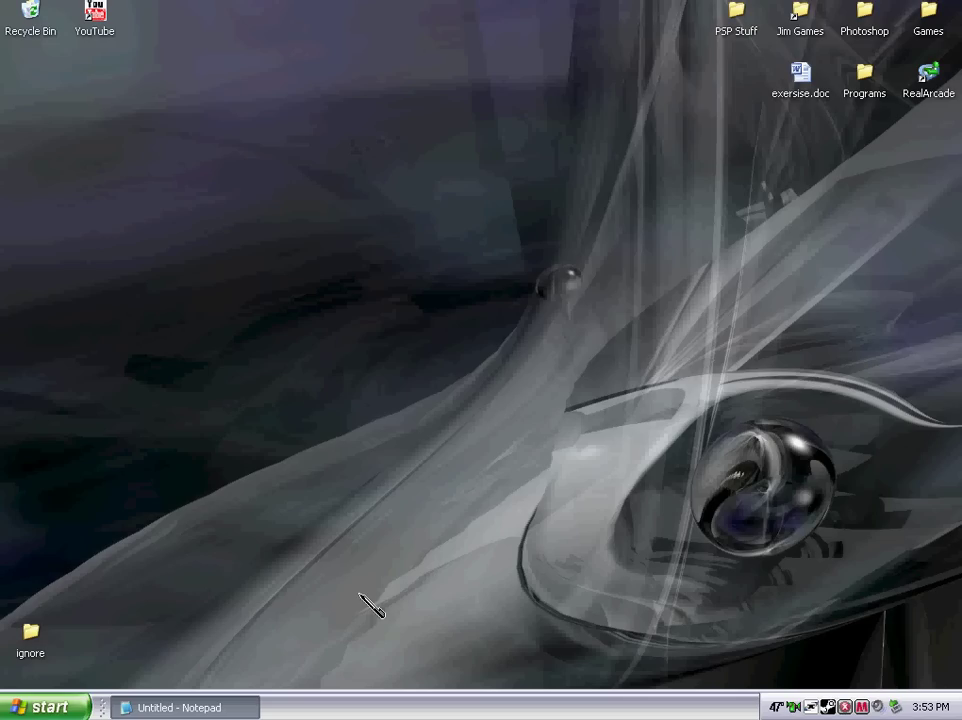
Launch MAX Media Manager for PSP from the Start menu's program list
{"action": "left_click", "coordinate": [20, 706]}
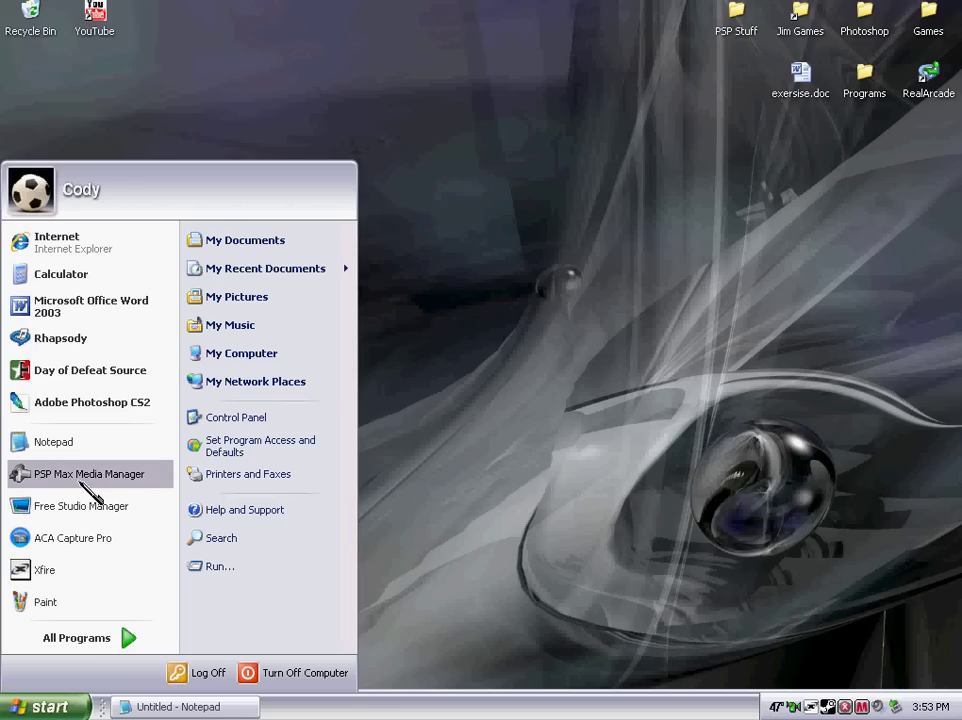
{"action": "left_click", "coordinate": [715, 495]}
{"action": "left_click", "coordinate": [40, 709]}
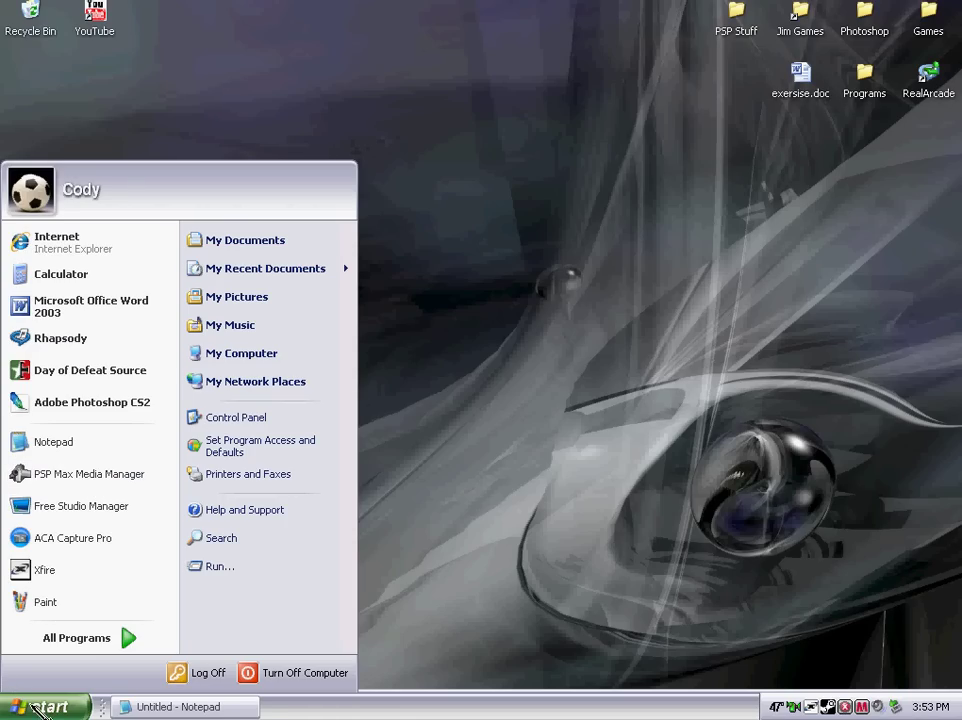
{"action": "mouse_move", "coordinate": [86, 650]}
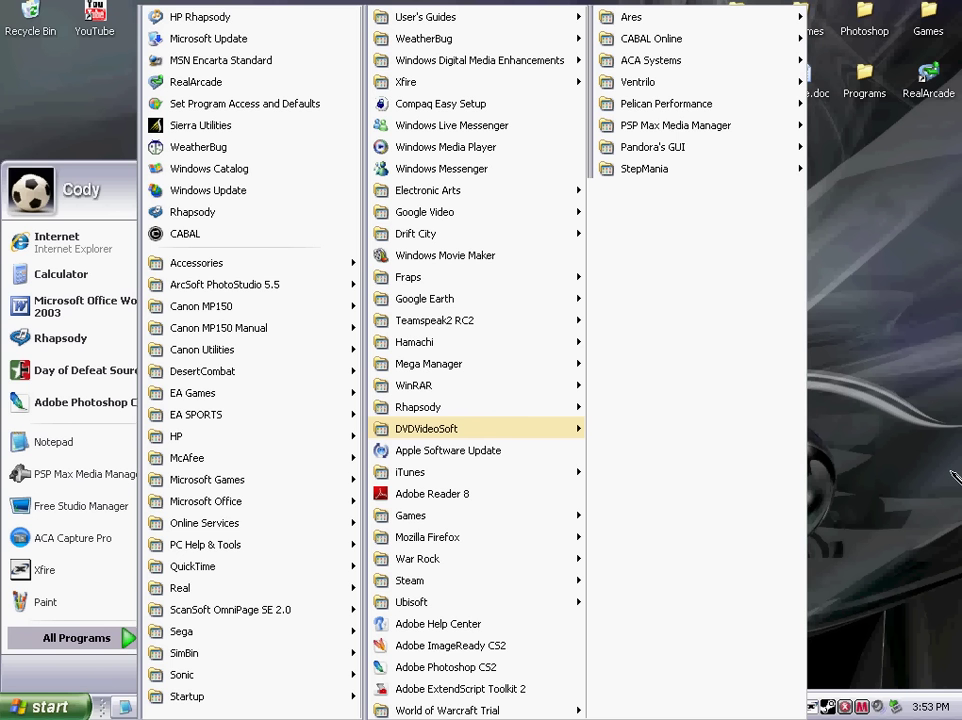
{"action": "key", "text": "Escape"}
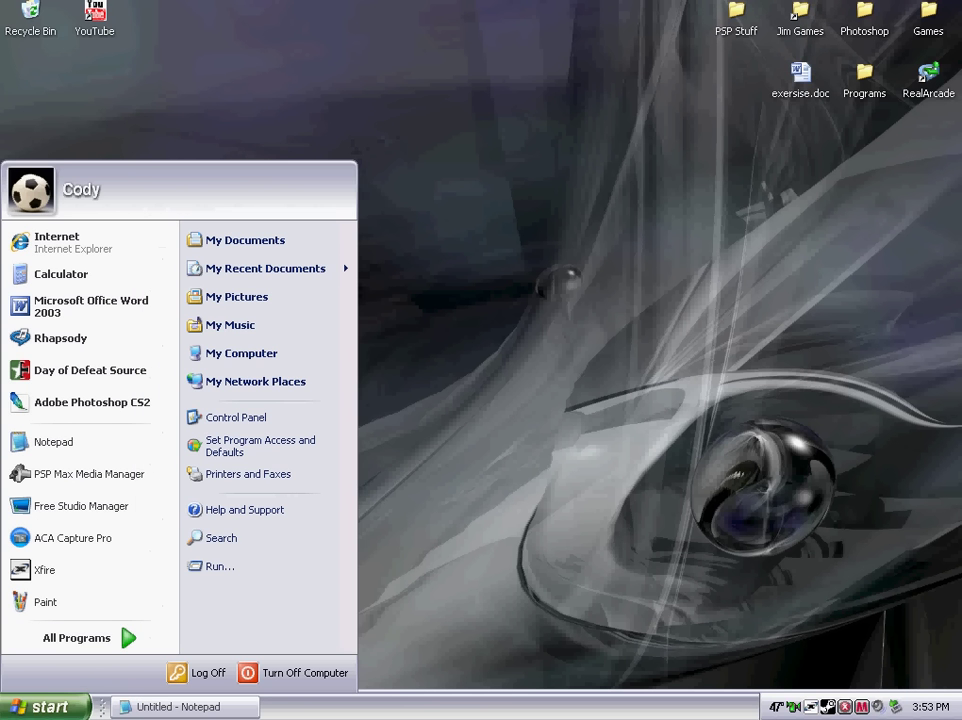
{"action": "left_click", "coordinate": [52, 475]}
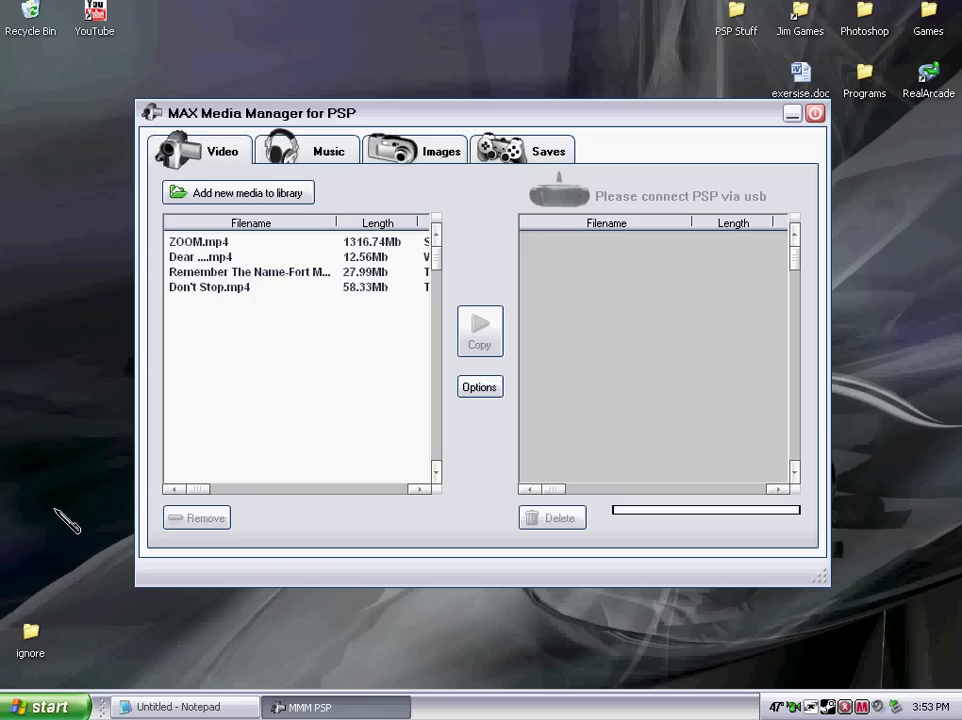
Switch to the Music tab to list the eleven MP3 tracks in the library
{"action": "left_click", "coordinate": [300, 168]}
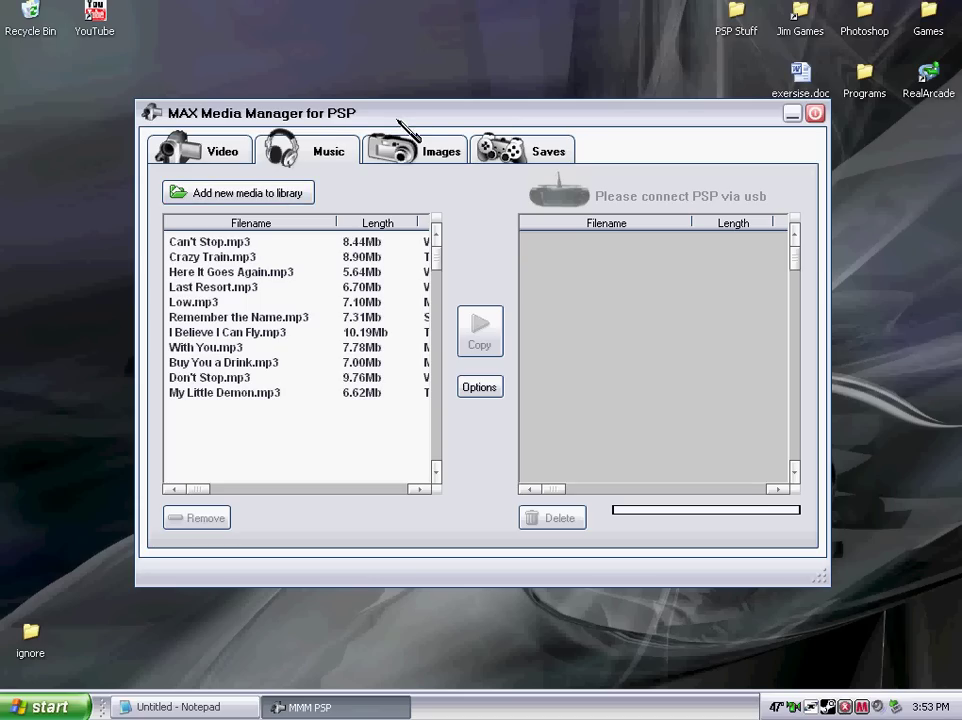
Browse the add-media dialog's folders, cancel it, and bring up Options showing drive letter G
{"action": "left_click", "coordinate": [289, 196]}
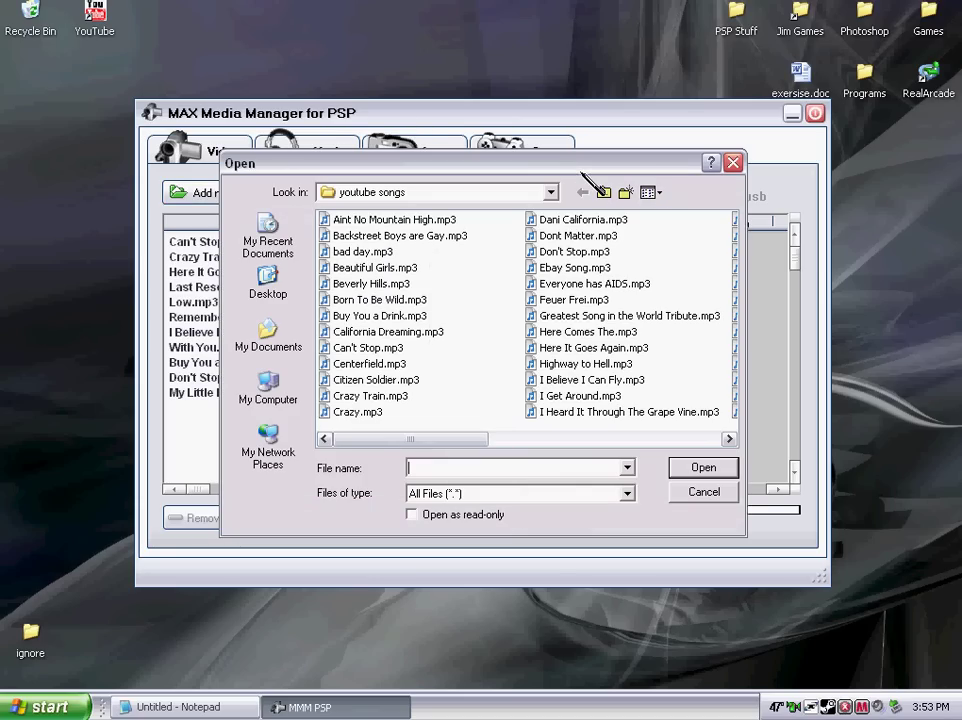
{"action": "left_click", "coordinate": [550, 192]}
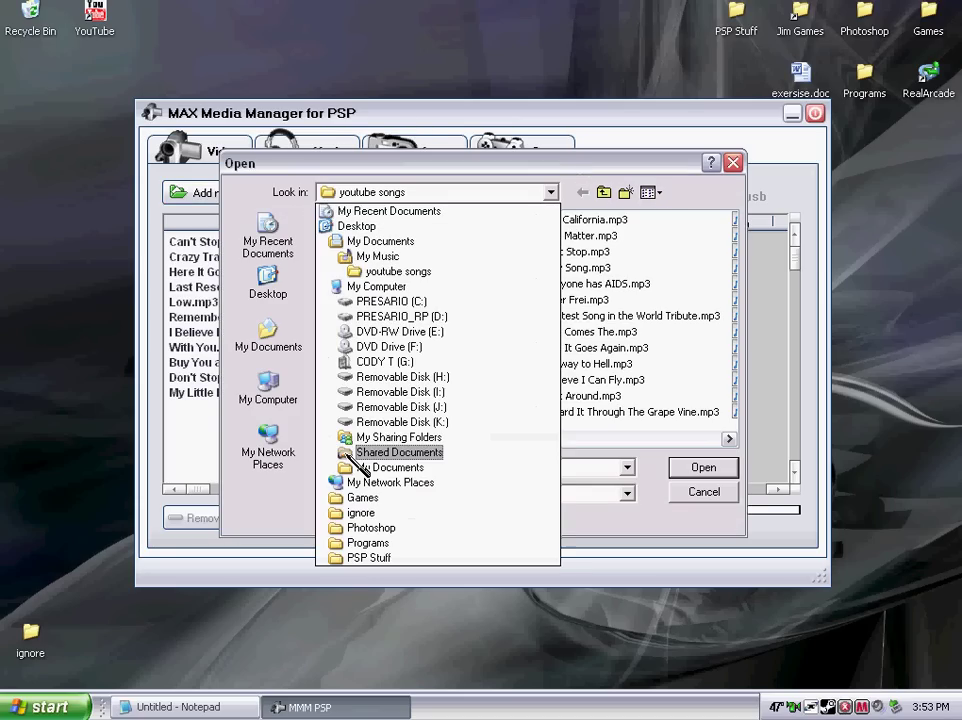
{"action": "left_click", "coordinate": [632, 172]}
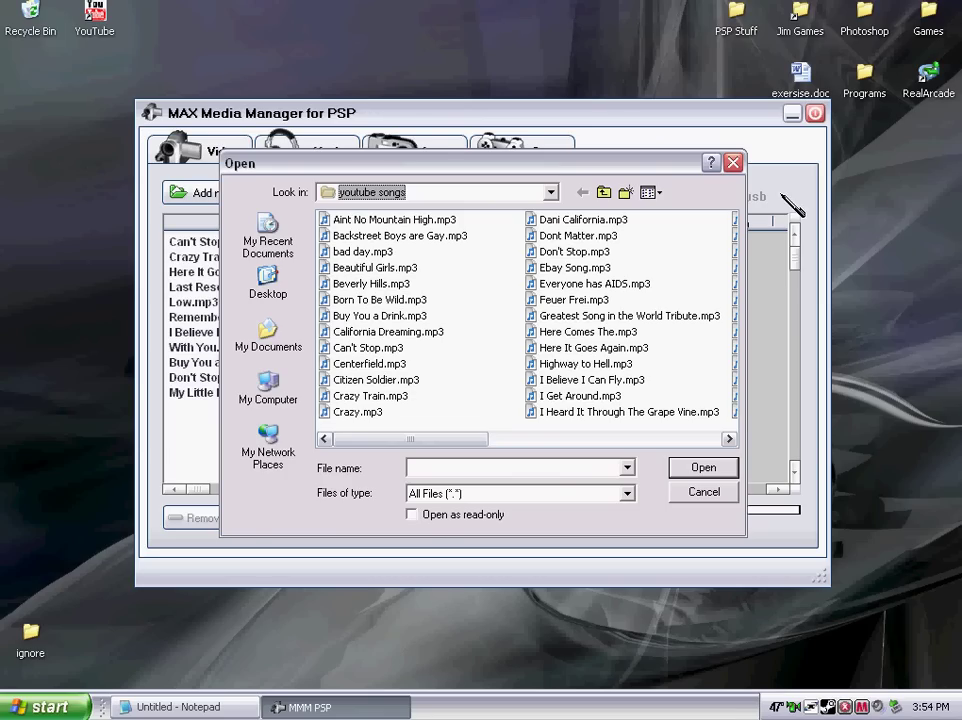
{"action": "left_click", "coordinate": [733, 165]}
{"action": "left_click", "coordinate": [479, 387]}
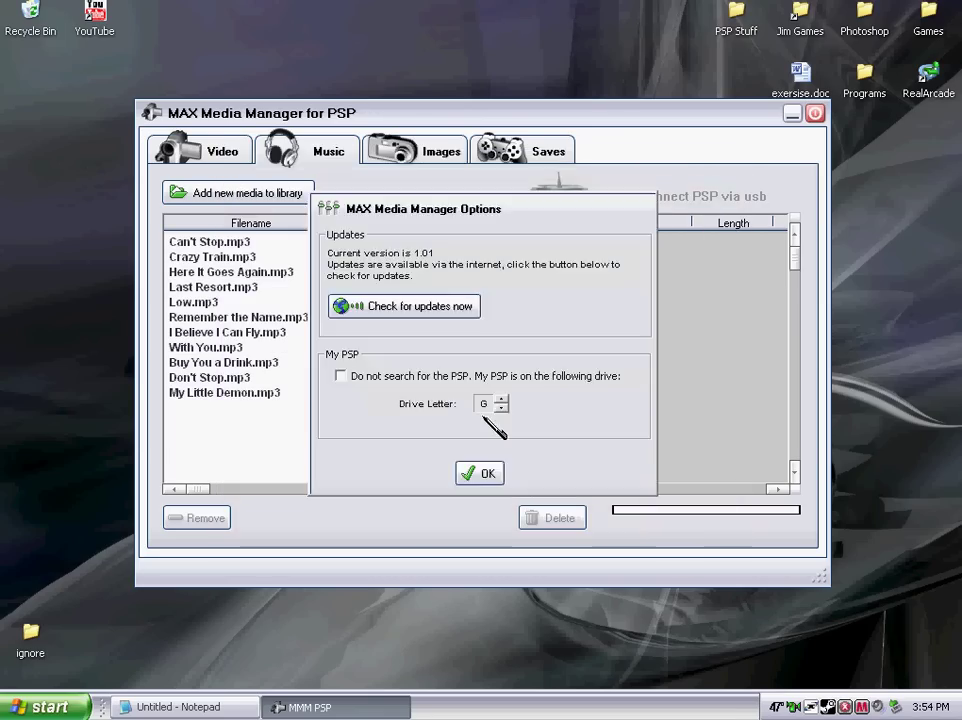
Remove Here It Goes Again through My Little Demon from the library, then exit the program
{"action": "left_click", "coordinate": [481, 475]}
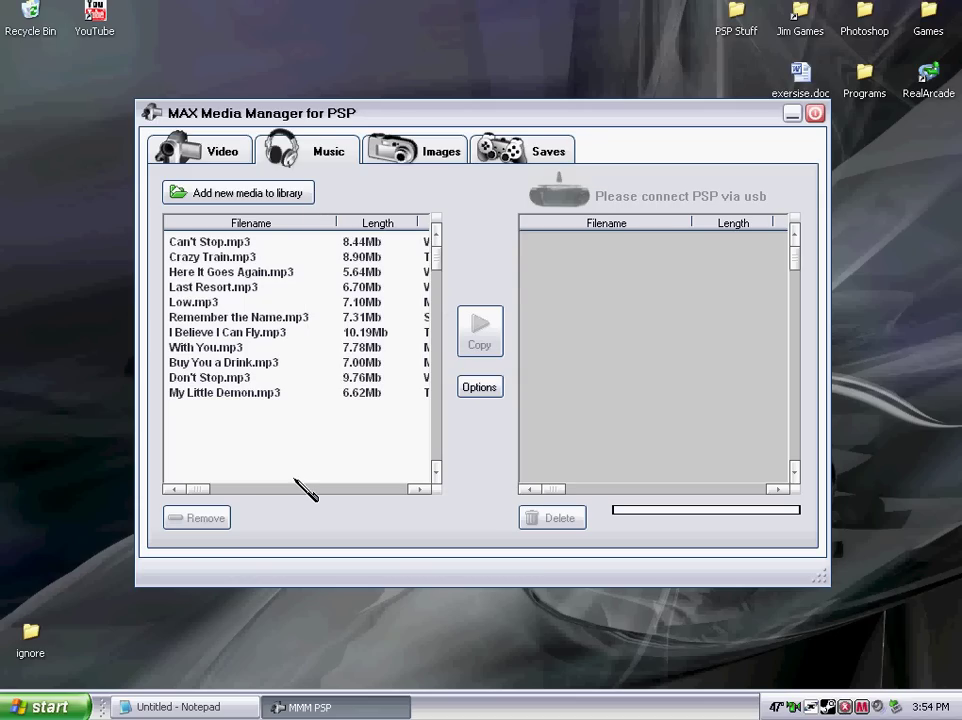
{"action": "left_click_drag", "start_coordinate": [318, 404], "coordinate": [178, 268]}
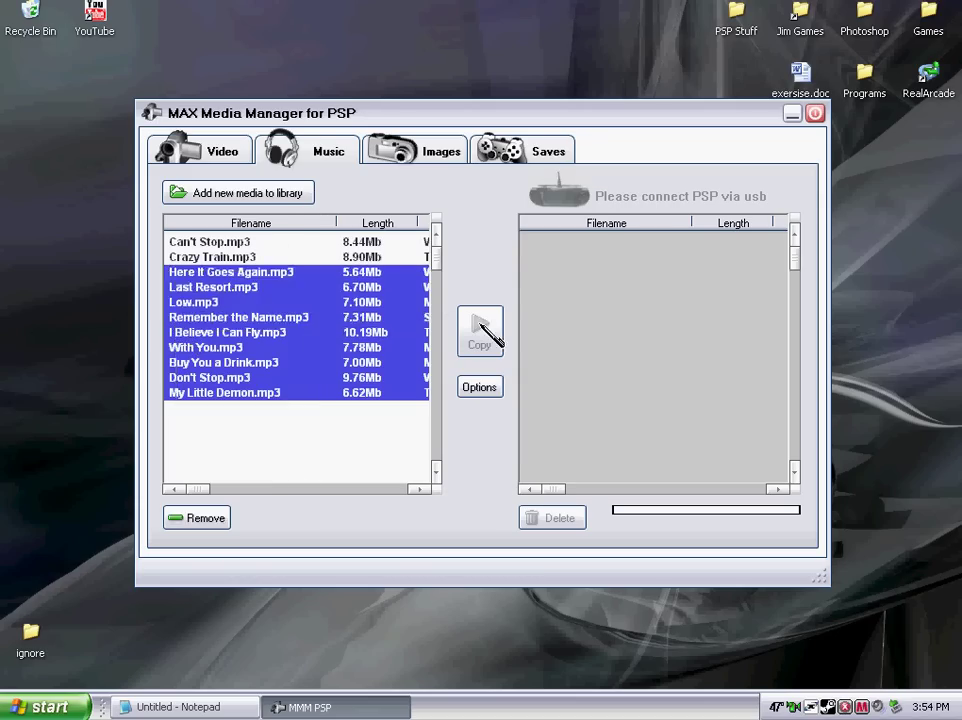
{"action": "left_click", "coordinate": [204, 518]}
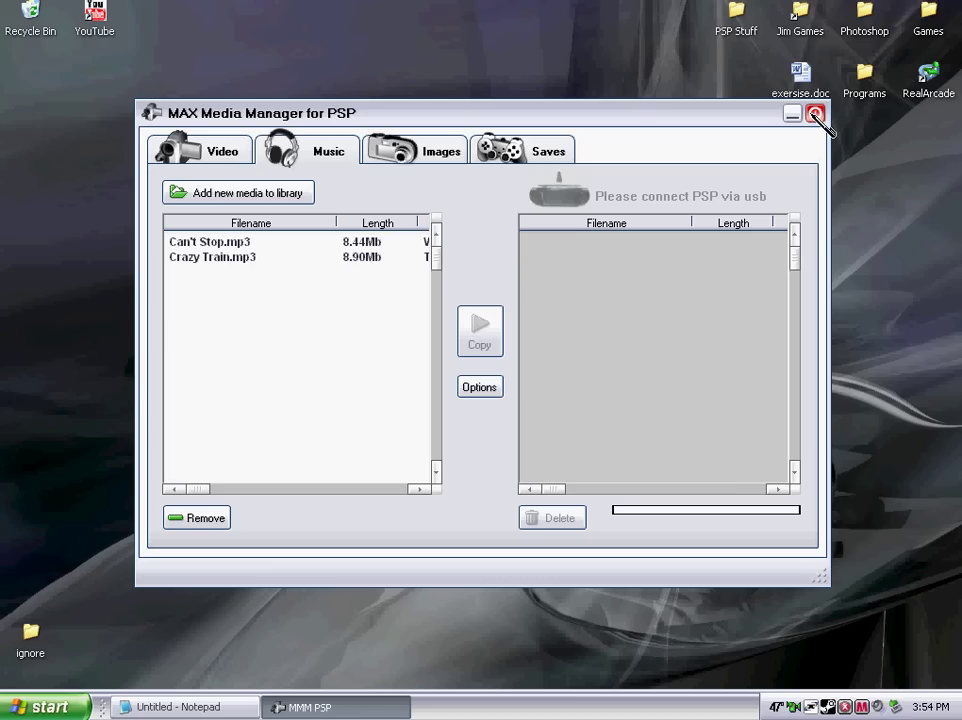
{"action": "key", "text": "Down"}
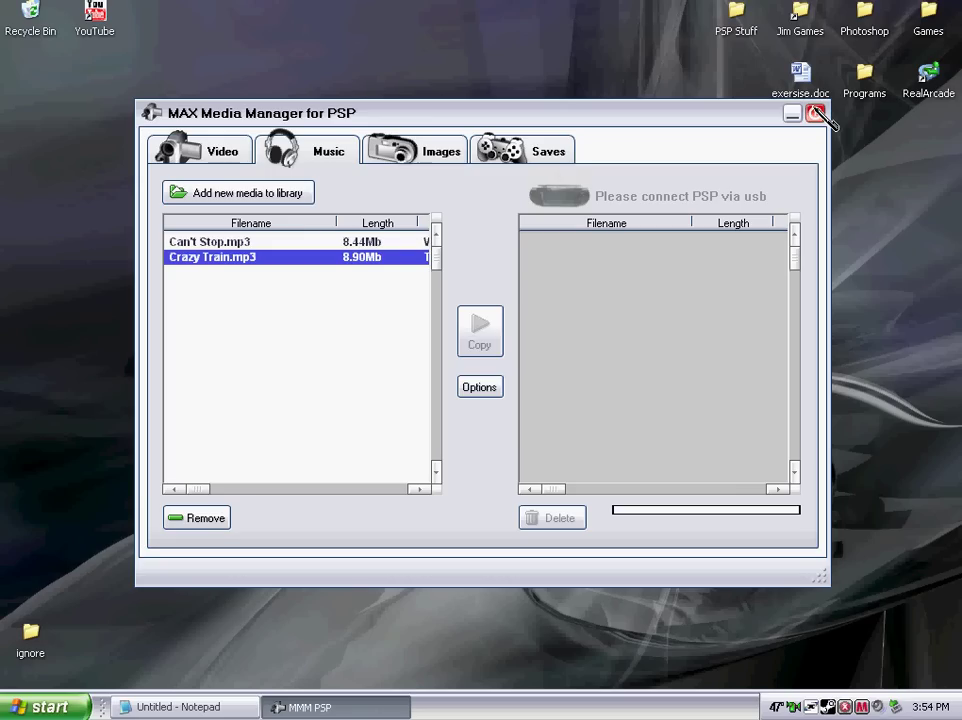
{"action": "left_click", "coordinate": [816, 113]}
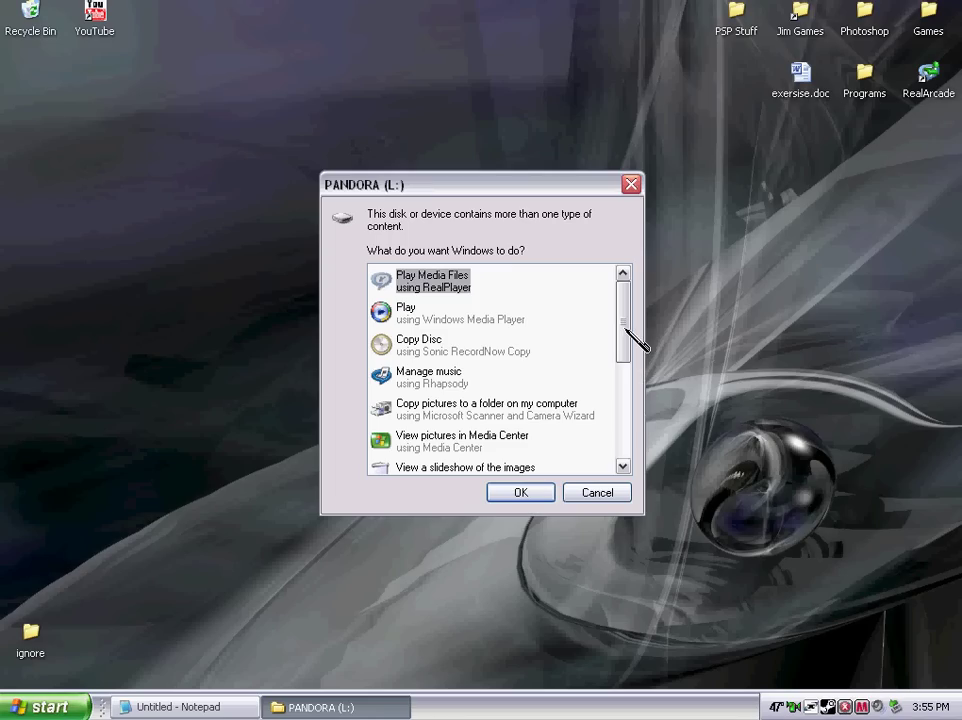
Open the PANDORA (L:) drive in a folder window and move it to the upper left
{"action": "left_click_drag", "start_coordinate": [623, 325], "coordinate": [623, 420]}
{"action": "left_click", "coordinate": [480, 424]}
{"action": "left_click", "coordinate": [517, 491]}
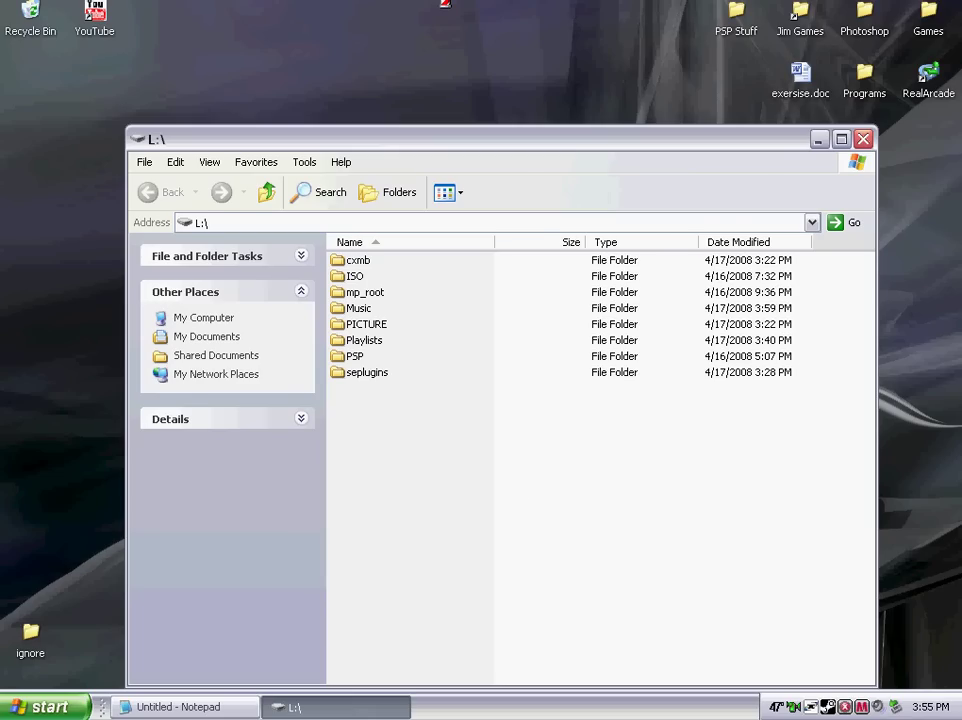
{"action": "left_click_drag", "start_coordinate": [250, 138], "coordinate": [170, 47]}
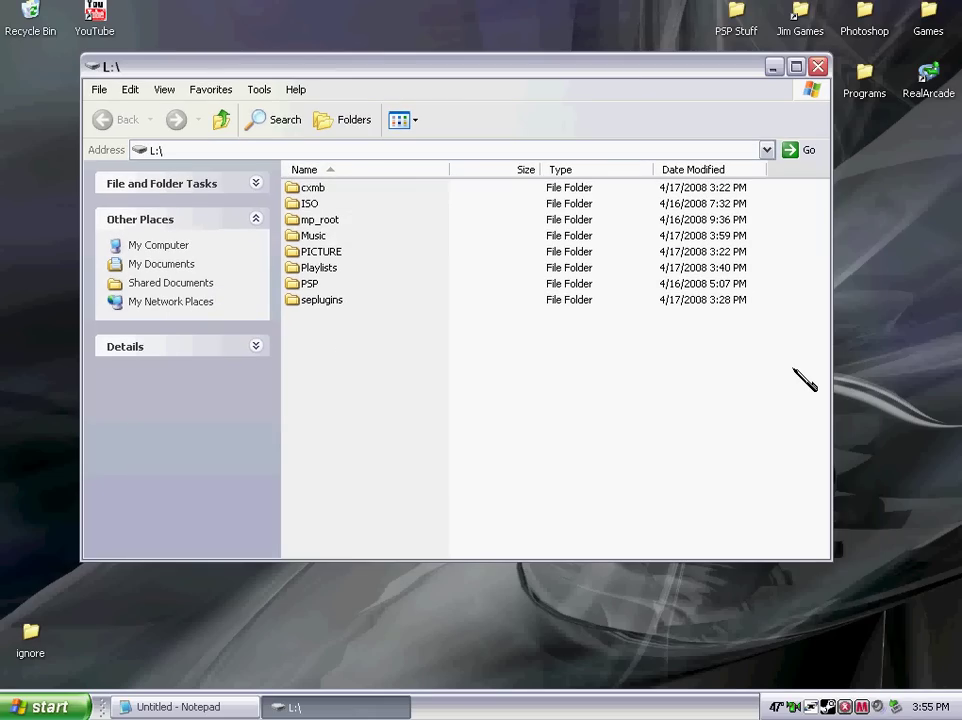
{"action": "left_click", "coordinate": [845, 575]}
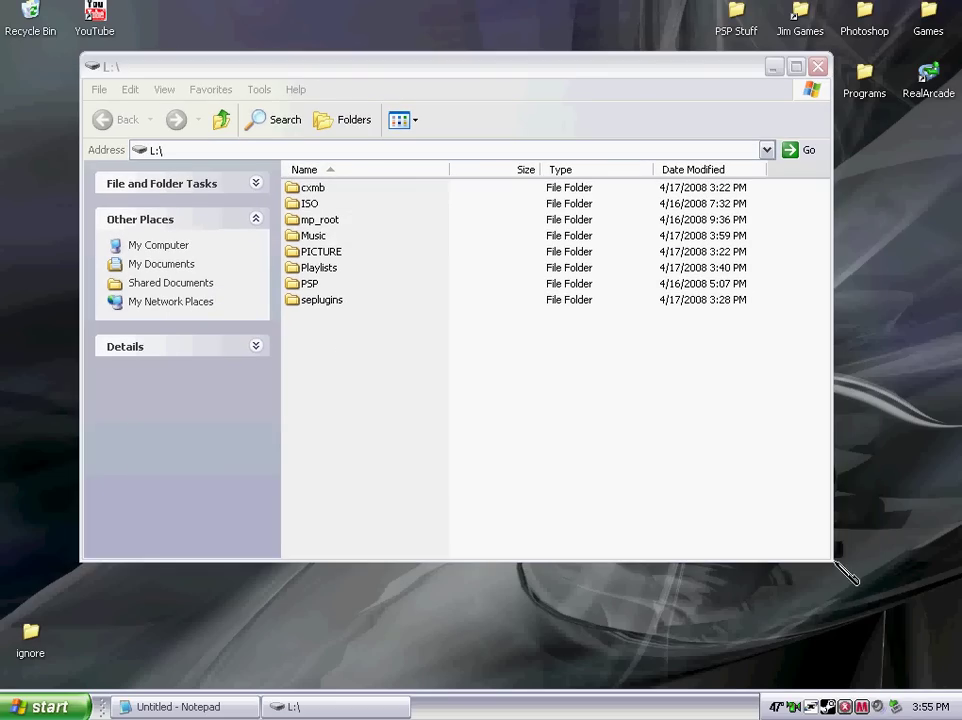
{"action": "left_click", "coordinate": [358, 330]}
Check the drive's empty Music folder, return to L:\, and switch to the Notepad notes
{"action": "left_click", "coordinate": [305, 238]}
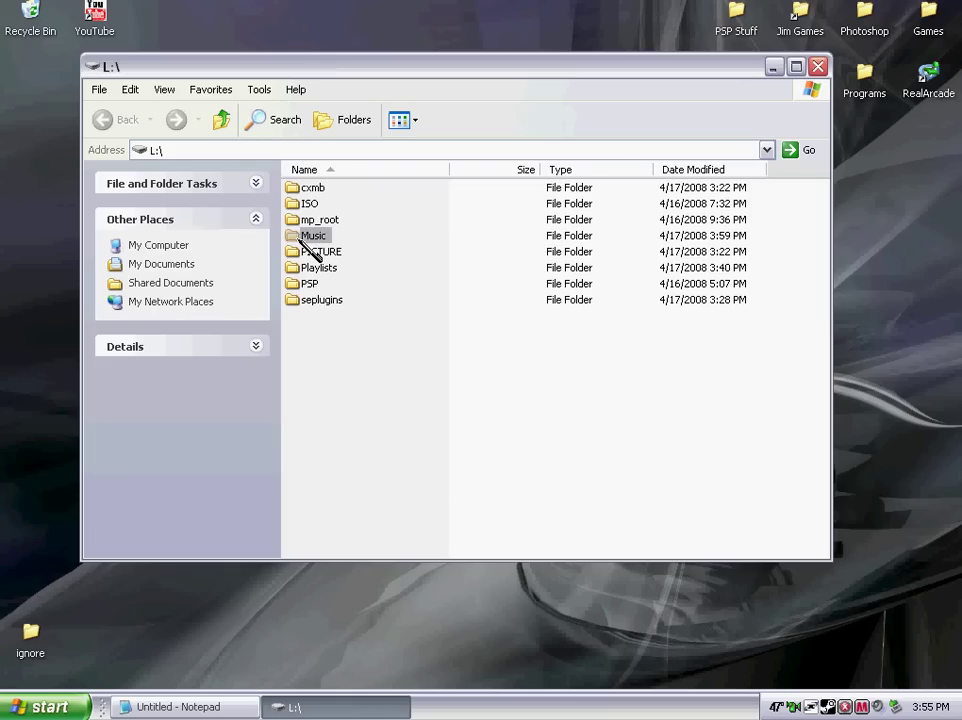
{"action": "double_click", "coordinate": [300, 238]}
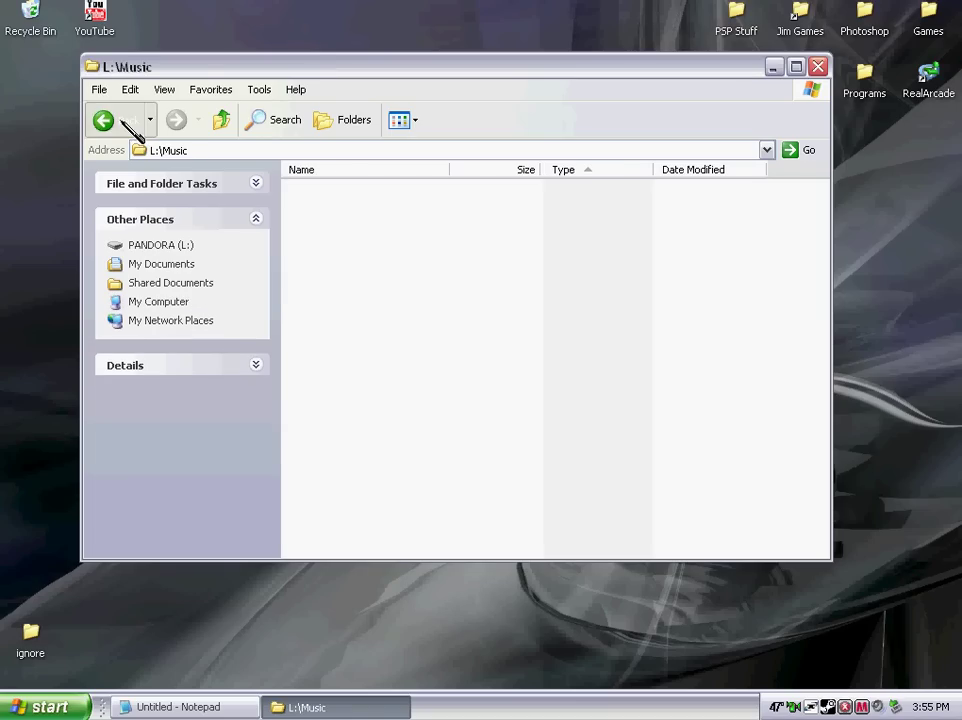
{"action": "left_click", "coordinate": [122, 119]}
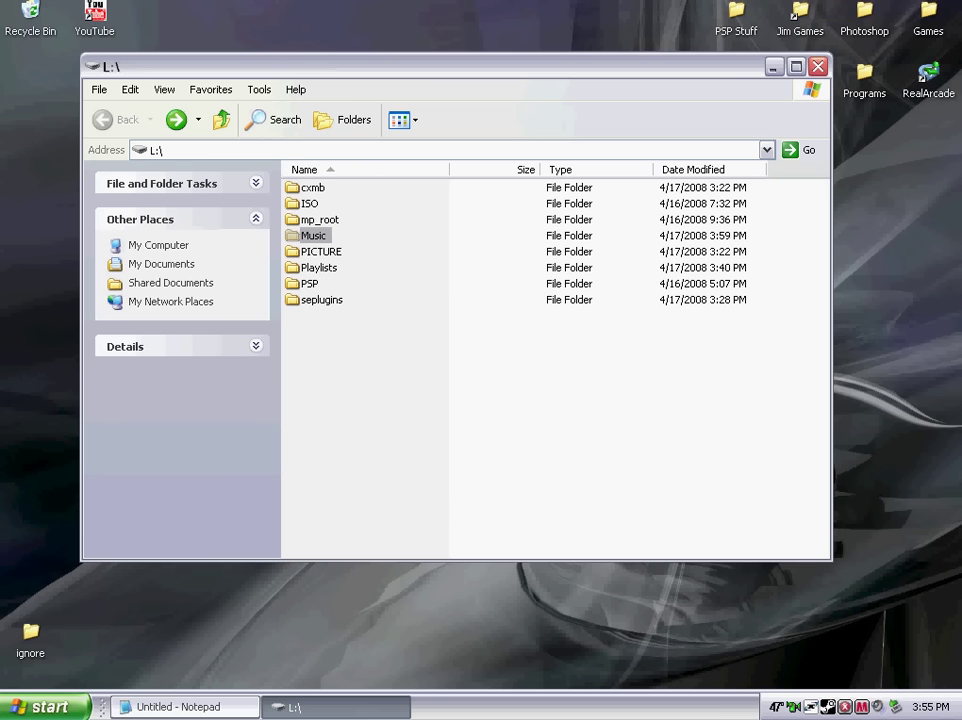
{"action": "key", "text": "alt+Tab"}
Minimize Notepad and open the PSP folder, then its MUSIC folder, on drive L:
{"action": "key", "text": "super"}
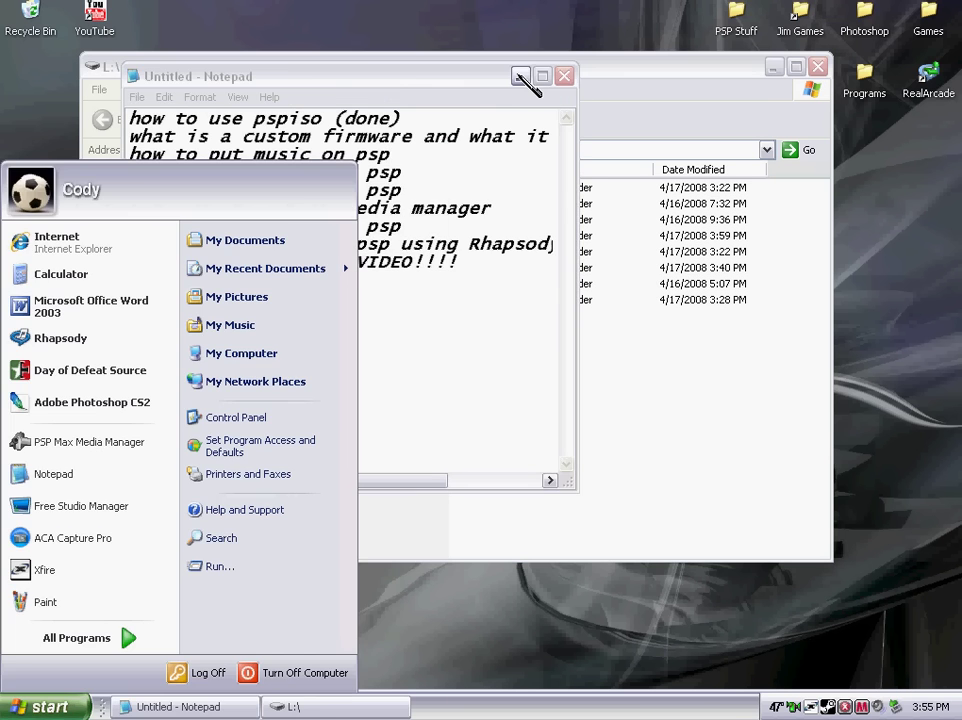
{"action": "left_click", "coordinate": [519, 77]}
{"action": "key", "text": "super"}
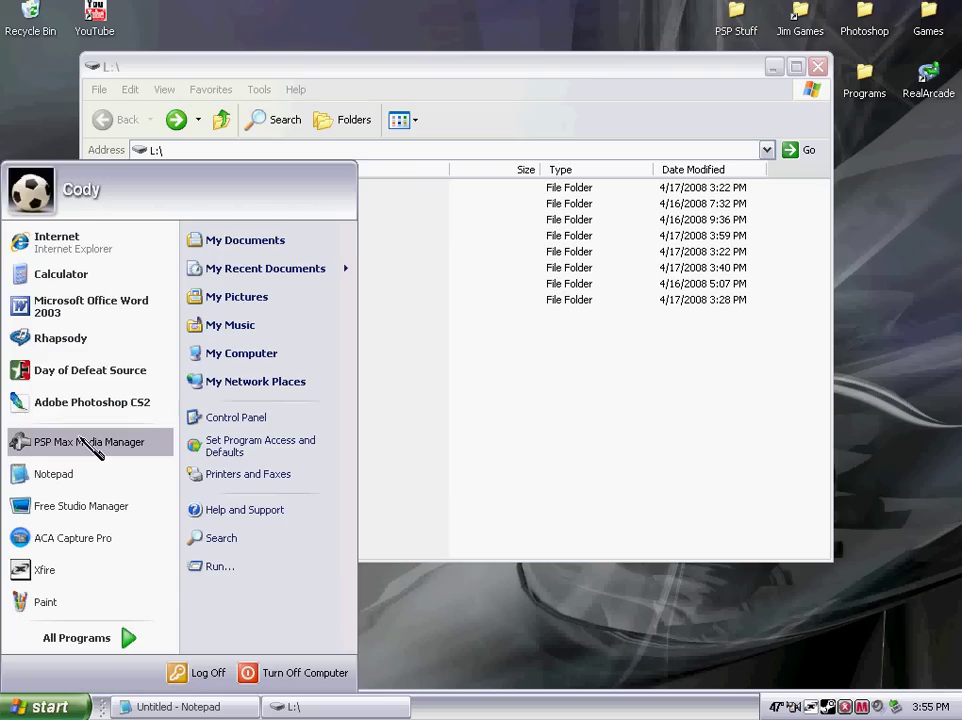
{"action": "left_click", "coordinate": [400, 590]}
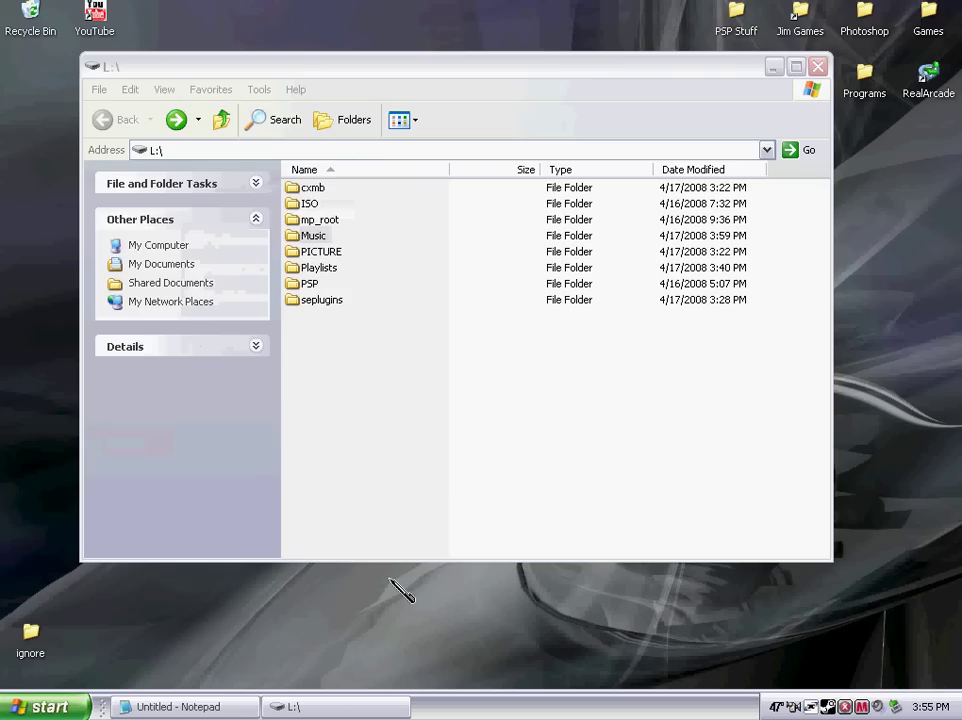
{"action": "double_click", "coordinate": [308, 285]}
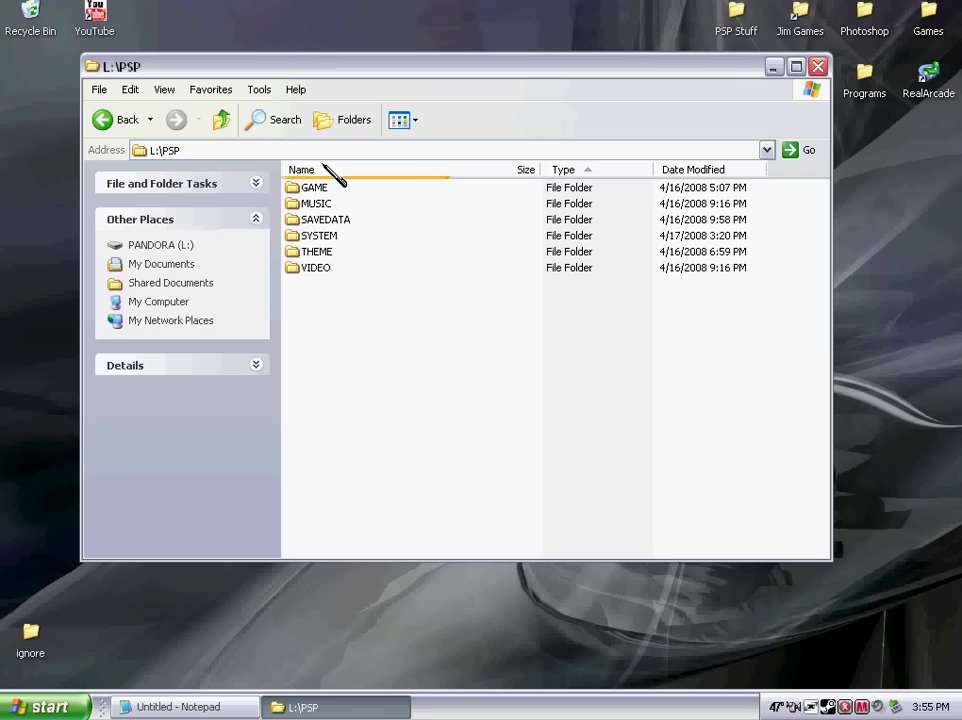
{"action": "double_click", "coordinate": [295, 204]}
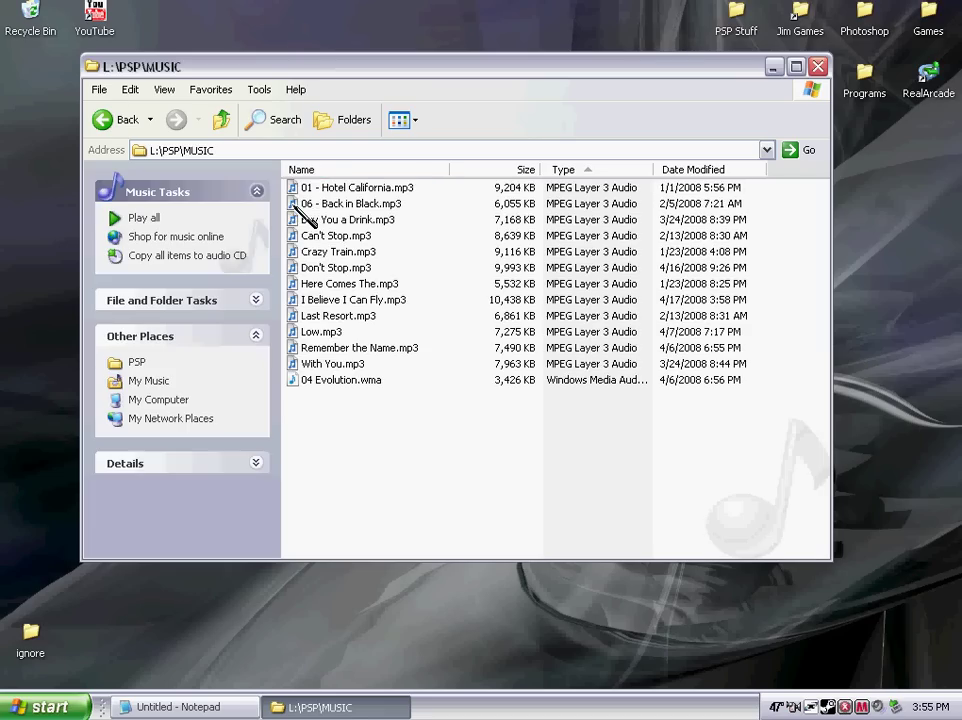
Select and inspect the files in L:\PSP\MUSIC, including 04 Evolution.wma, then clear the selection
{"action": "left_click_drag", "start_coordinate": [412, 462], "coordinate": [378, 388]}
{"action": "left_click", "coordinate": [381, 381]}
{"action": "key", "text": "c"}
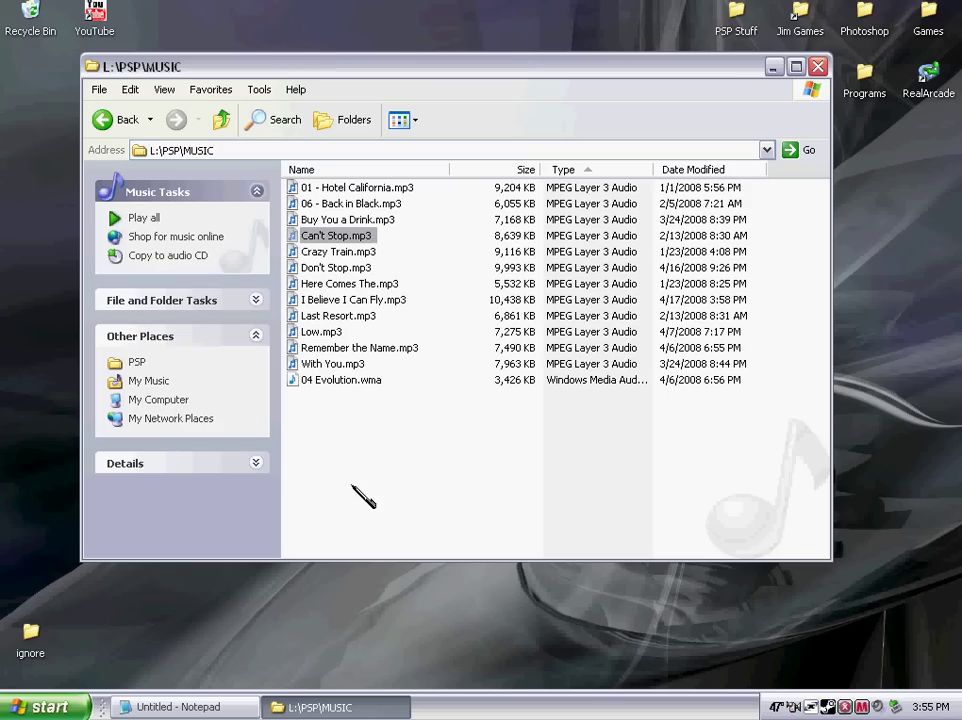
{"action": "left_click", "coordinate": [363, 497]}
{"action": "key", "text": "super"}
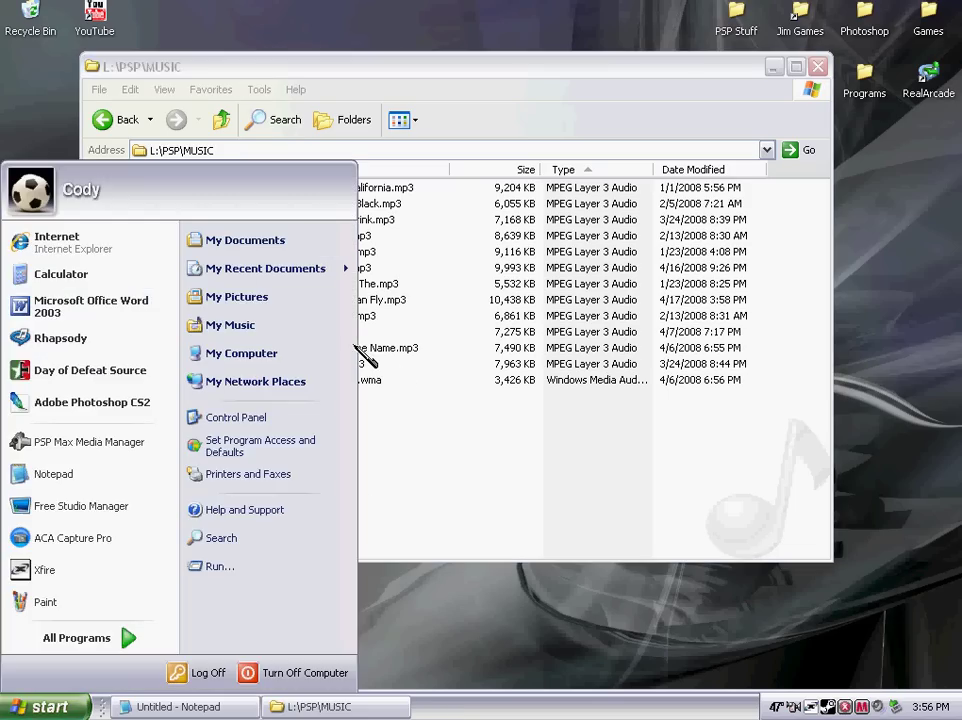
Open My Music\youtube songs and scroll through its MP3 list
{"action": "left_click", "coordinate": [230, 325]}
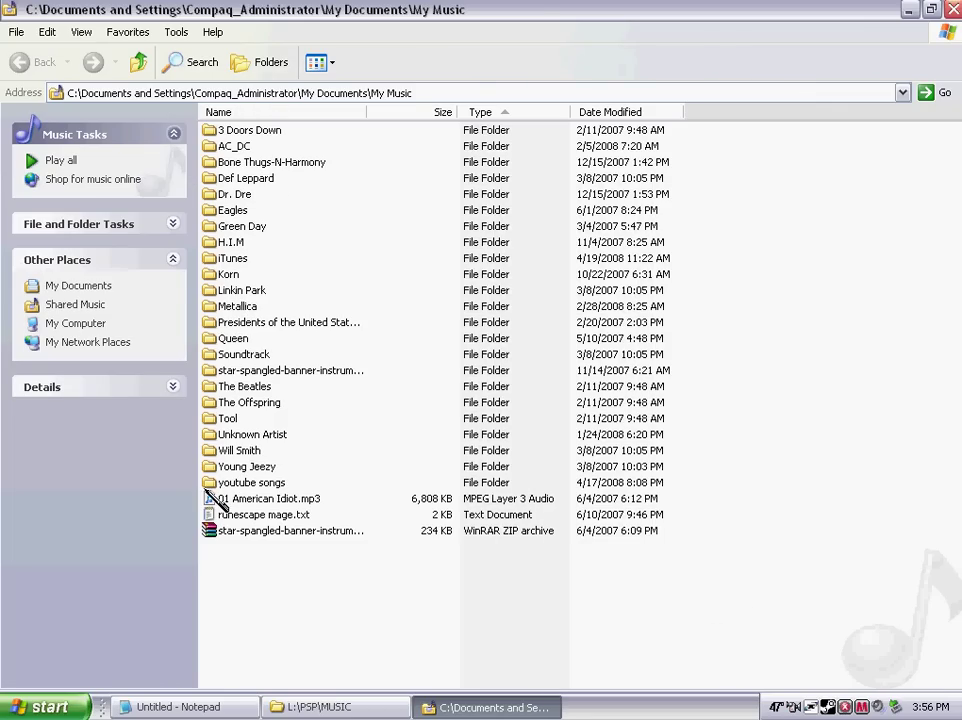
{"action": "double_click", "coordinate": [240, 482]}
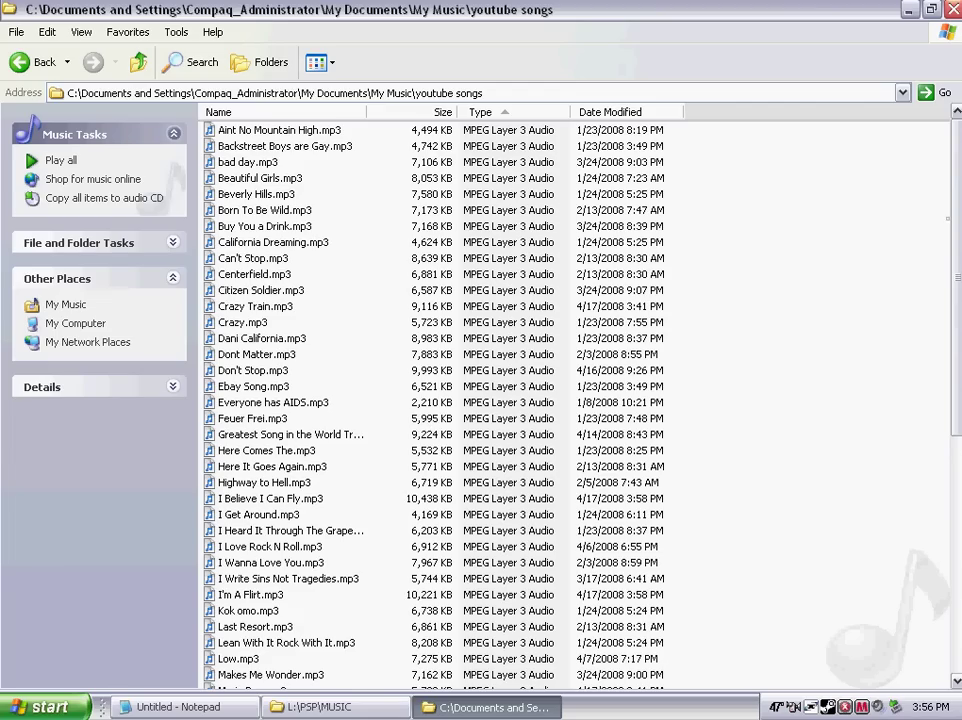
{"action": "scroll", "coordinate": [575, 400], "scroll_direction": "down", "scroll_amount": 9}
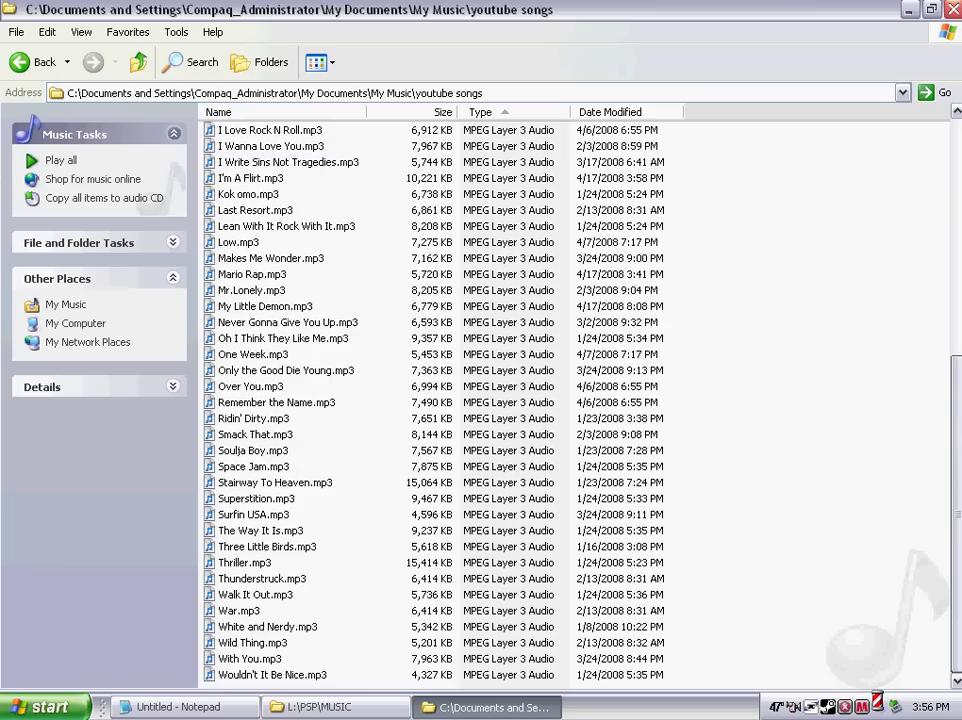
{"action": "scroll", "coordinate": [897, 368], "scroll_direction": "up", "scroll_amount": 4}
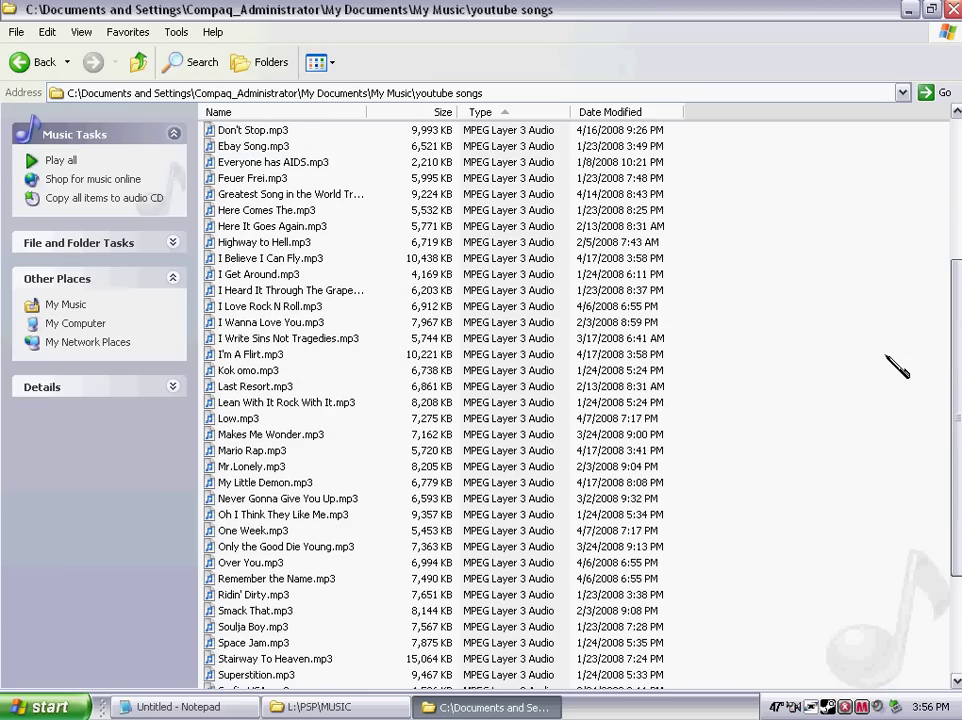
{"action": "scroll", "coordinate": [880, 375], "scroll_direction": "down", "scroll_amount": 1}
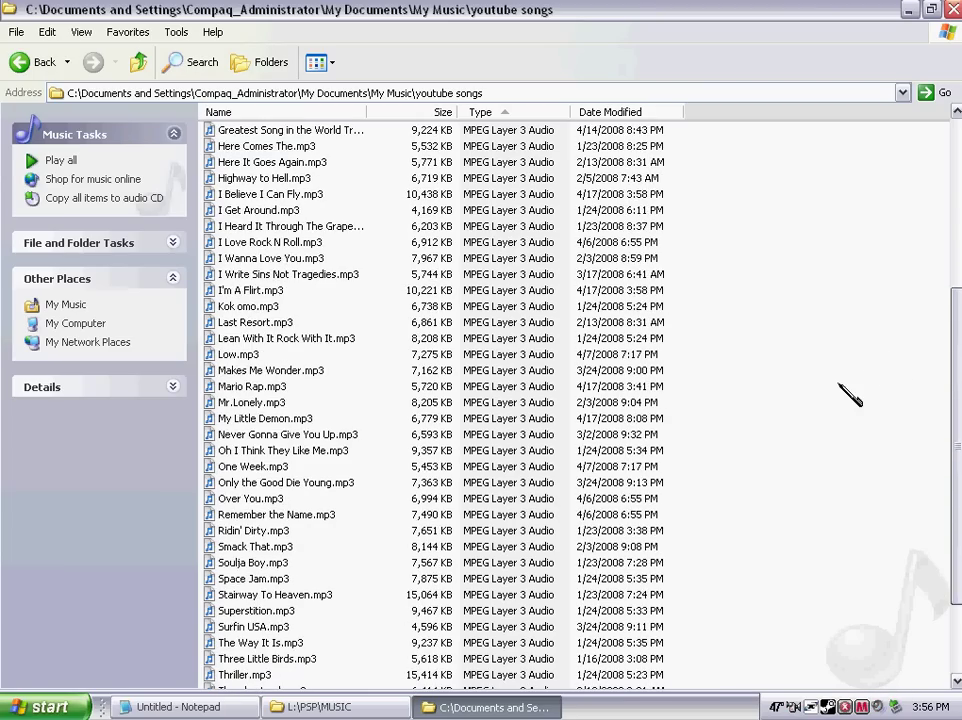
{"action": "scroll", "coordinate": [826, 425], "scroll_direction": "down", "scroll_amount": 1}
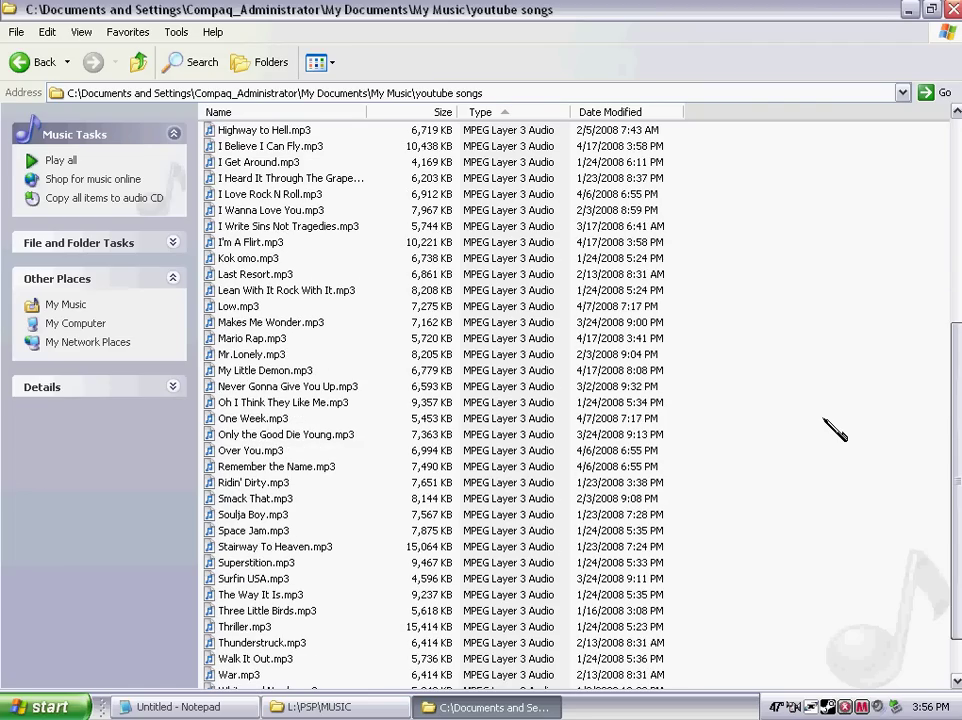
{"action": "scroll", "coordinate": [820, 450], "scroll_direction": "up", "scroll_amount": 7}
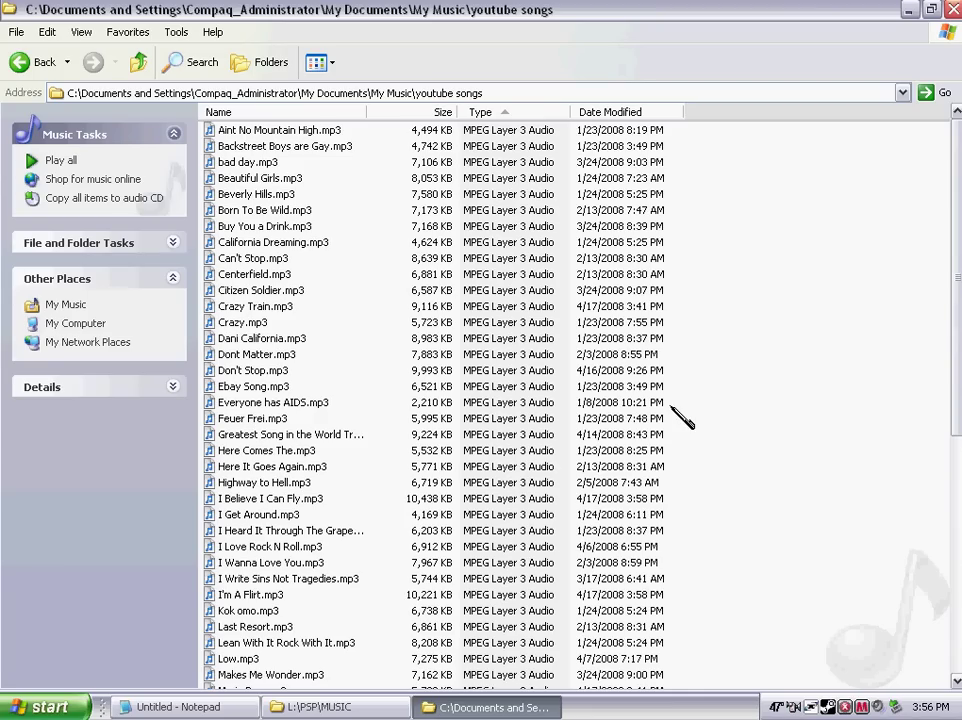
{"action": "scroll", "coordinate": [800, 400], "scroll_direction": "down", "scroll_amount": 1}
Drag Stairway To Heaven.mp3 (15,064 KB) into the L:\PSP\MUSIC window's file list
{"action": "left_click_drag", "start_coordinate": [957, 387], "coordinate": [957, 605]}
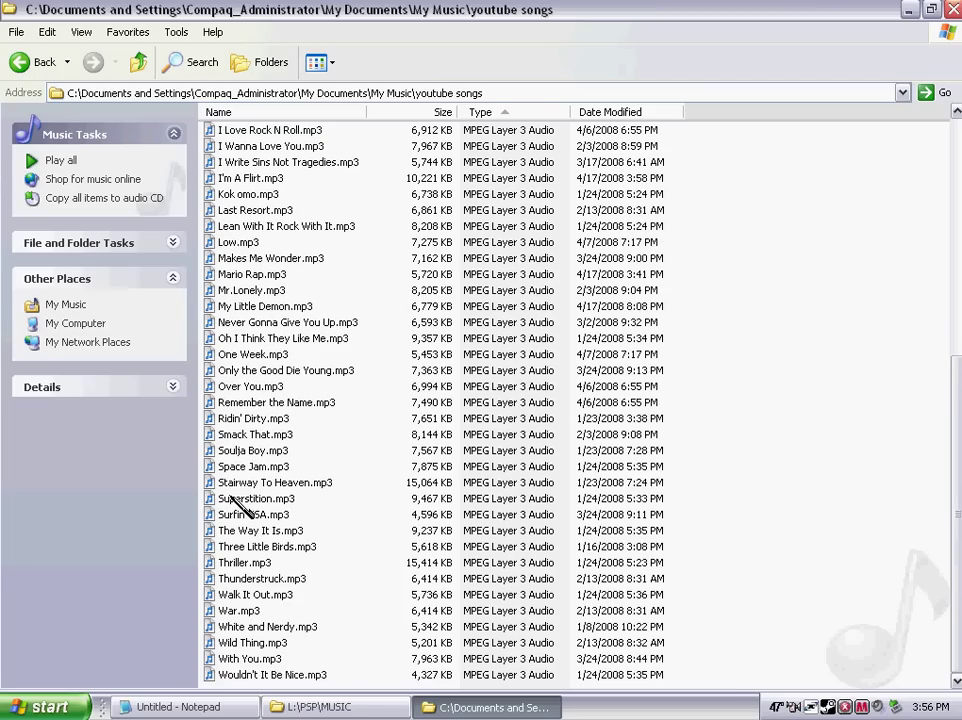
{"action": "left_click_drag", "start_coordinate": [232, 484], "coordinate": [371, 418]}
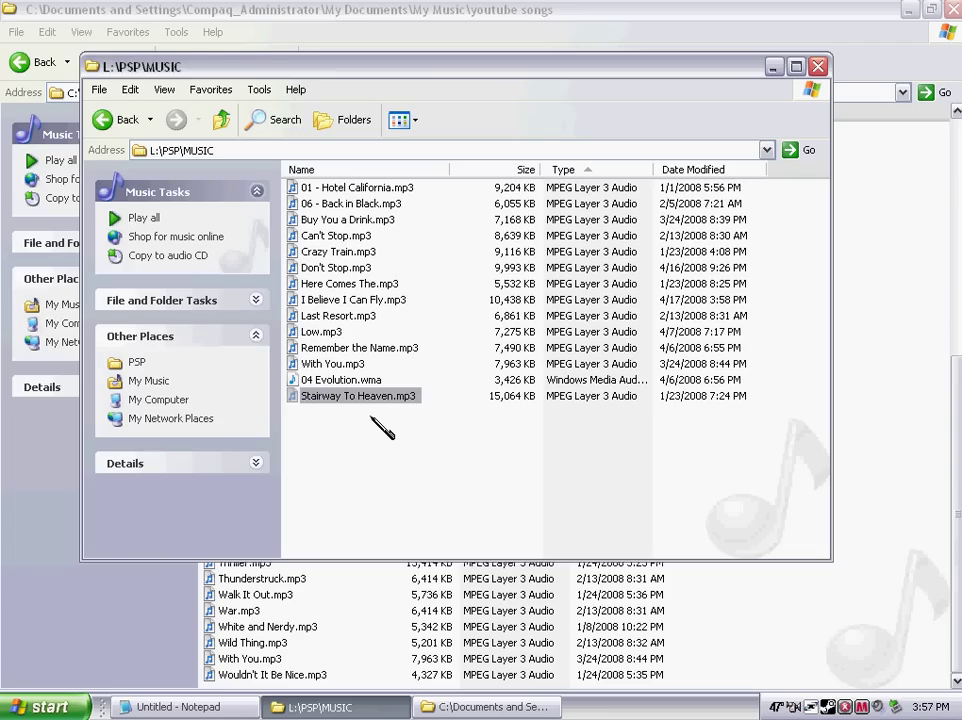
Close the L:\PSP\MUSIC window with Alt+F4
{"action": "key", "text": "alt+F4"}
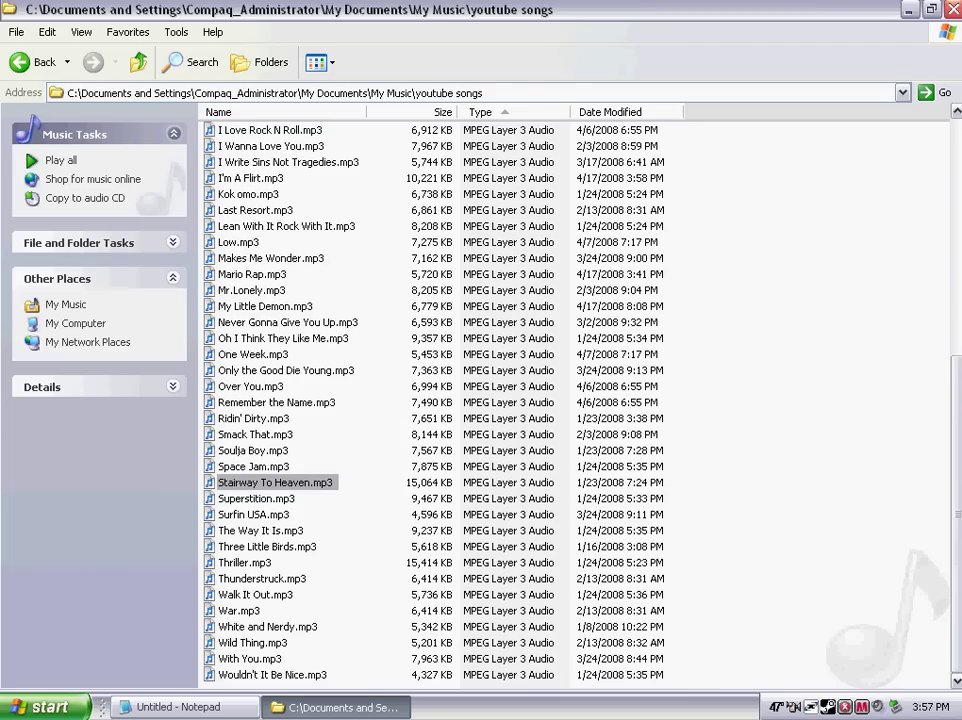
{"action": "key", "text": "alt+F4"}
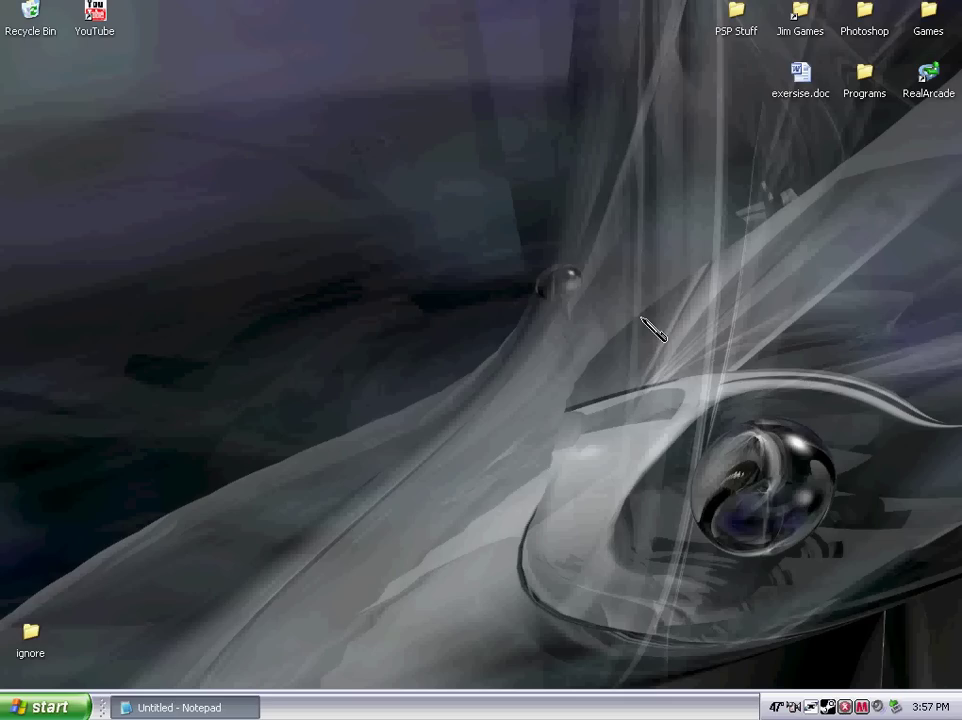
{"action": "left_click_drag", "start_coordinate": [358, 95], "coordinate": [773, 431]}
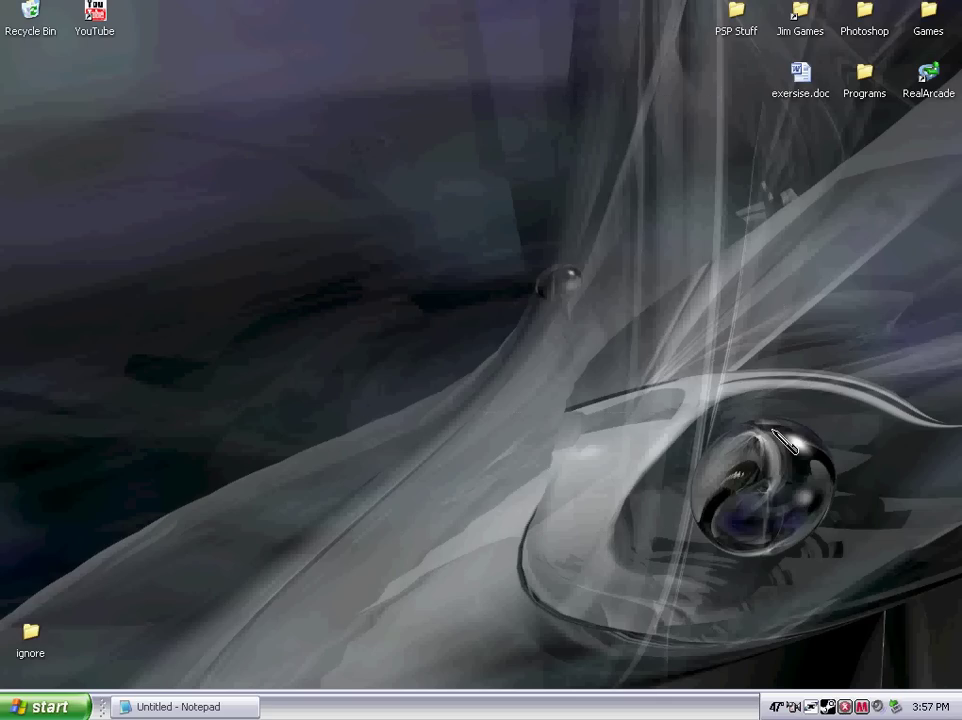